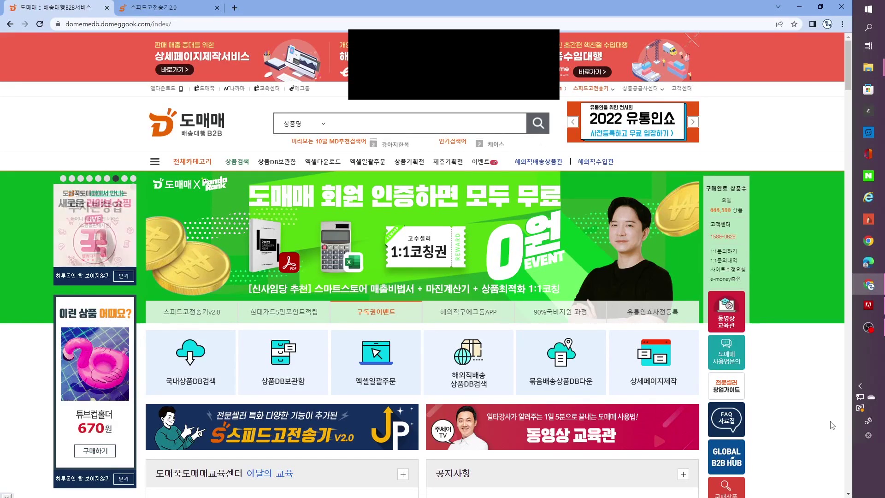
Step: Open the 스피드고전송기 home page and review the order status, per-market orders and sales charts
{"action": "mouse_move", "coordinate": [593, 89]}
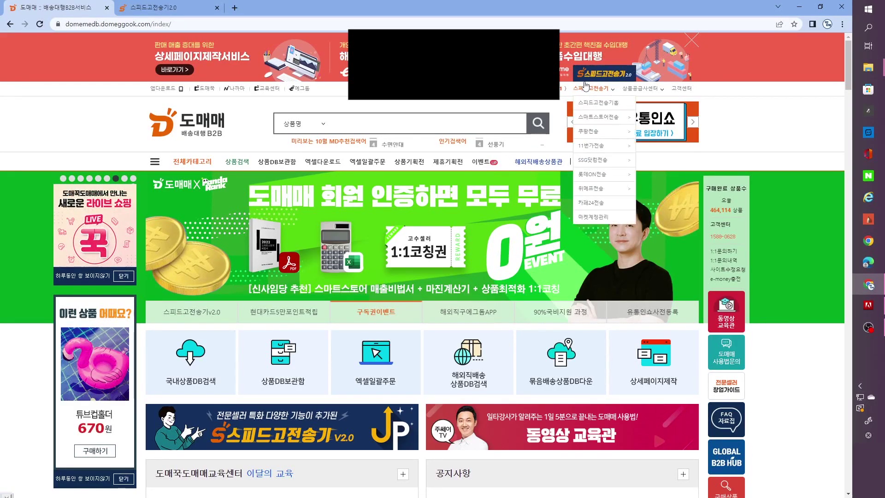
{"action": "left_click", "coordinate": [599, 106]}
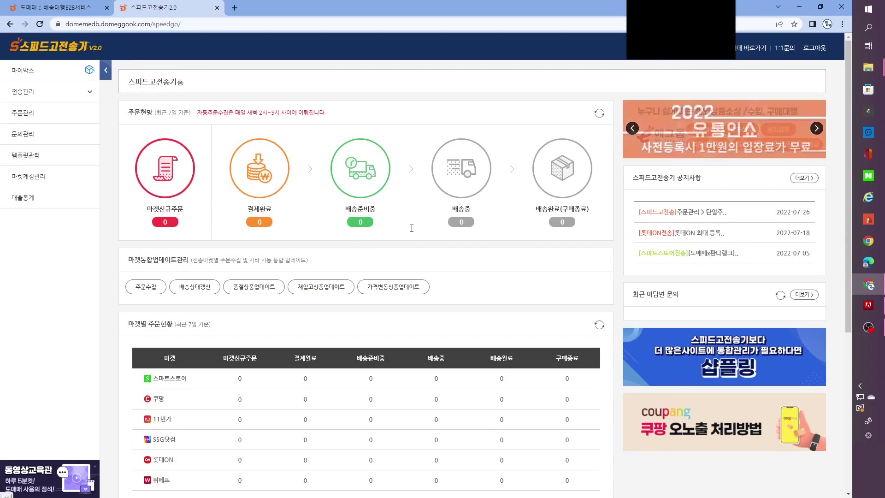
{"action": "scroll", "coordinate": [438, 247], "scroll_direction": "down", "scroll_amount": 3}
{"action": "scroll", "coordinate": [438, 249], "scroll_direction": "down", "scroll_amount": 3}
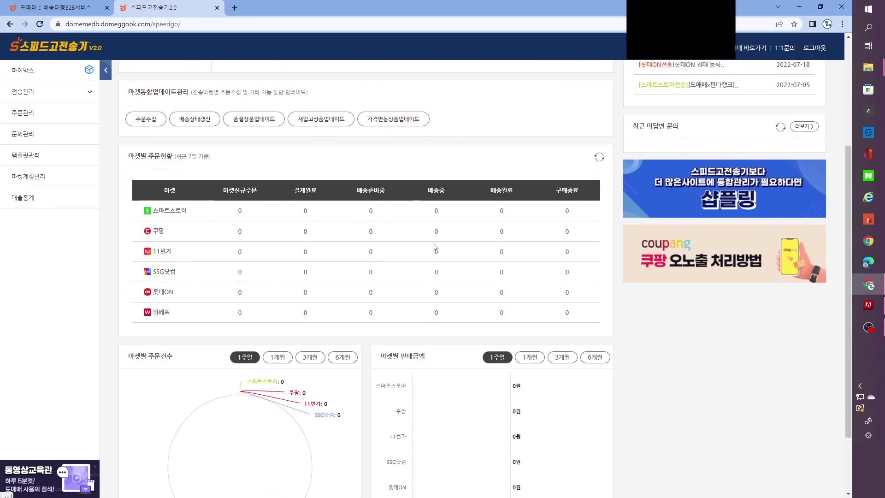
{"action": "mouse_move", "coordinate": [255, 300]}
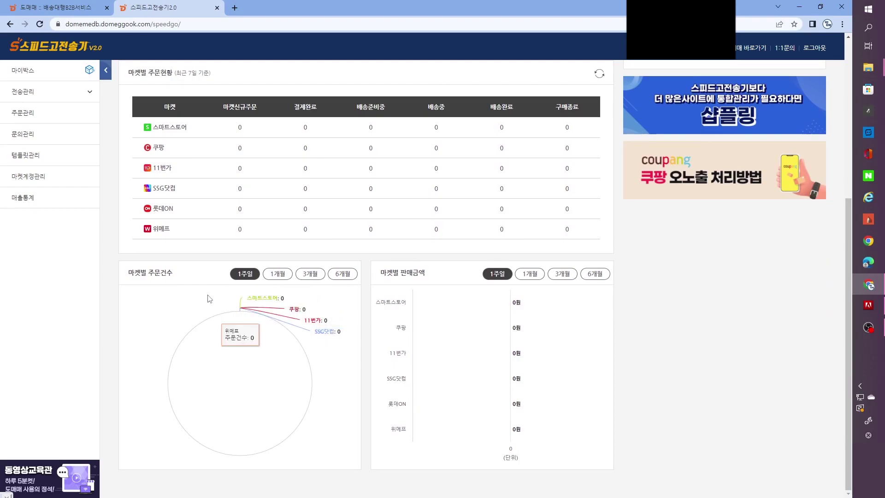
{"action": "scroll", "coordinate": [295, 245], "scroll_direction": "up", "scroll_amount": 6}
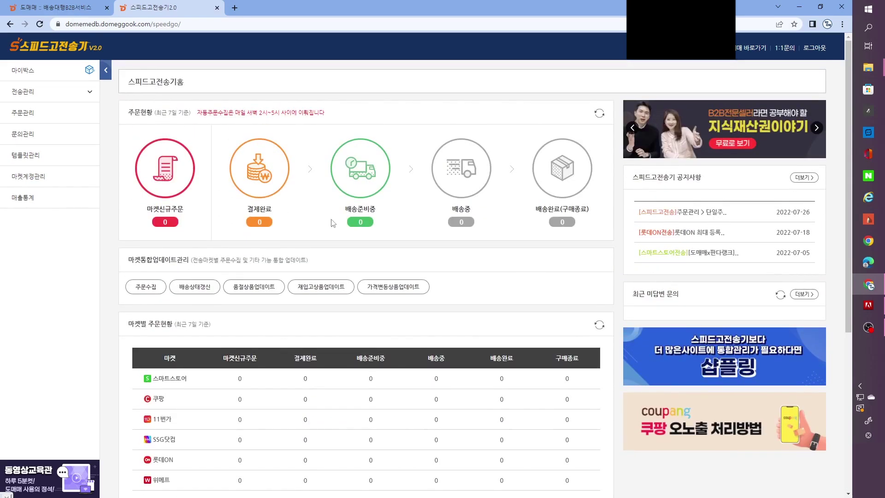
Step: Open the 마켓전송리스트 and browse the transferred products, including page 8 of the list
{"action": "left_click", "coordinate": [50, 95]}
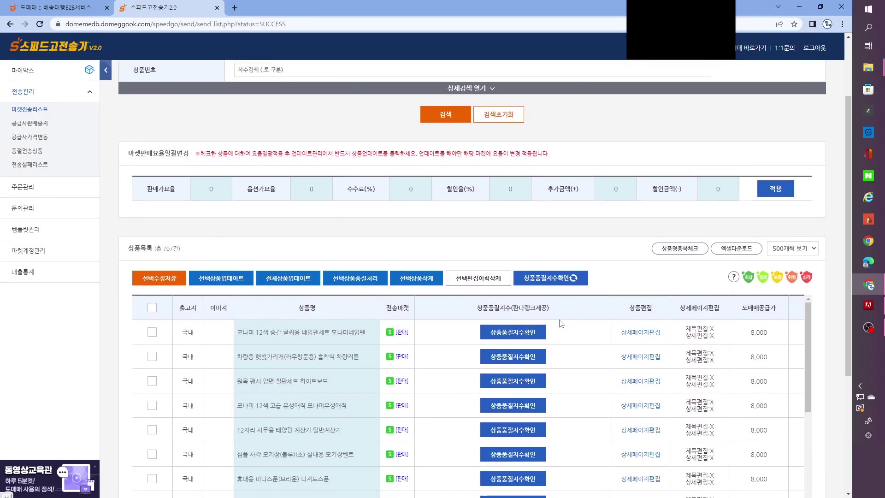
{"action": "scroll", "coordinate": [785, 333], "scroll_direction": "down", "scroll_amount": 3}
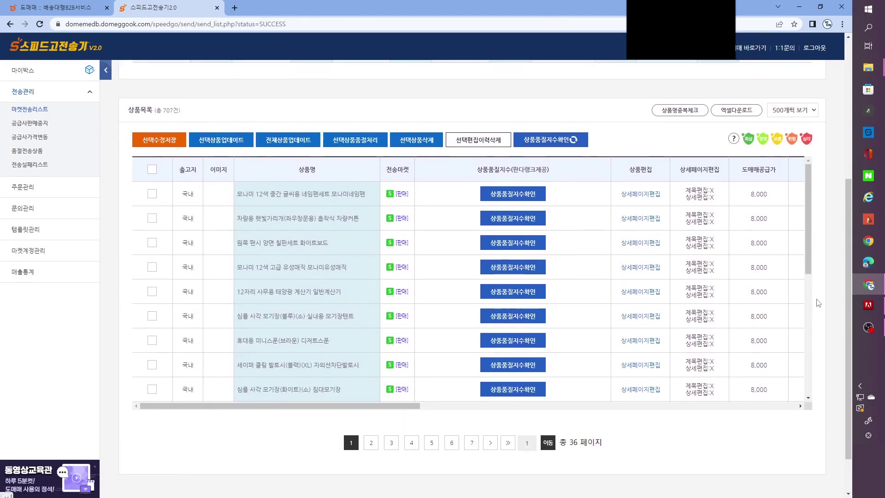
{"action": "left_click_drag", "start_coordinate": [807, 242], "coordinate": [247, 172]}
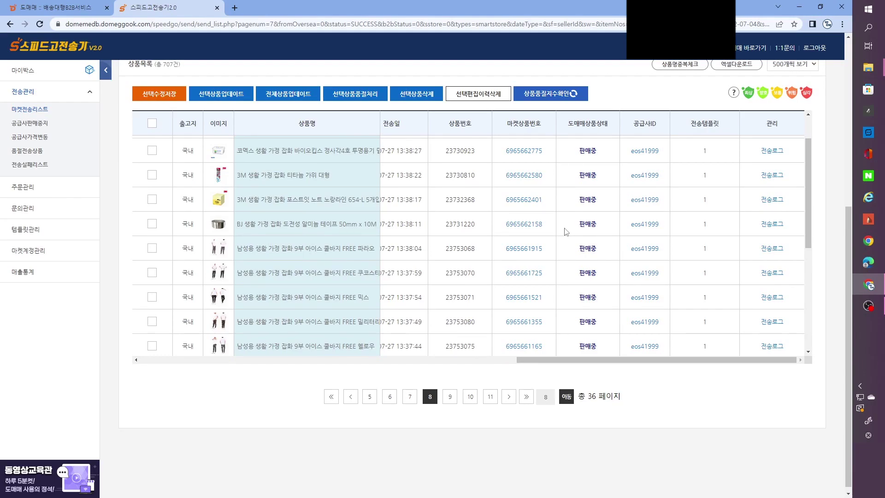
Step: Return to the 스피드고전송기 home page and view the per-market charts for the 1개월 period
{"action": "left_click", "coordinate": [48, 45]}
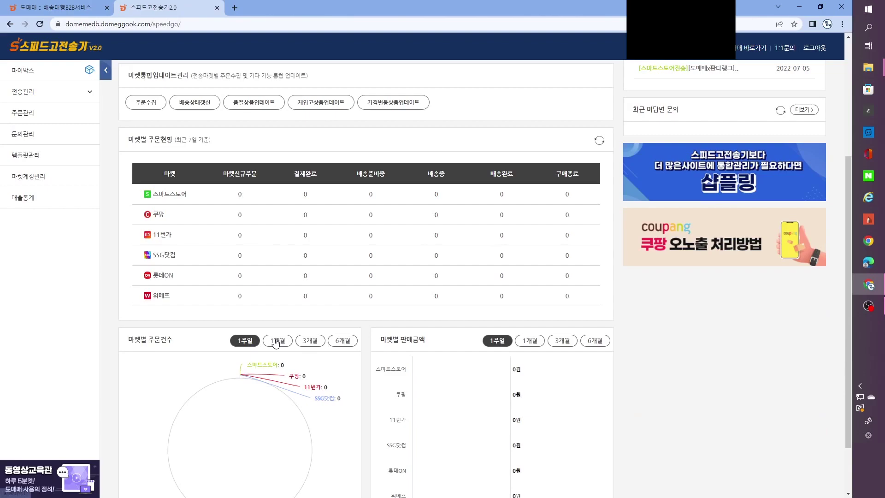
{"action": "left_click", "coordinate": [278, 341]}
{"action": "scroll", "coordinate": [330, 250], "scroll_direction": "down", "scroll_amount": 3}
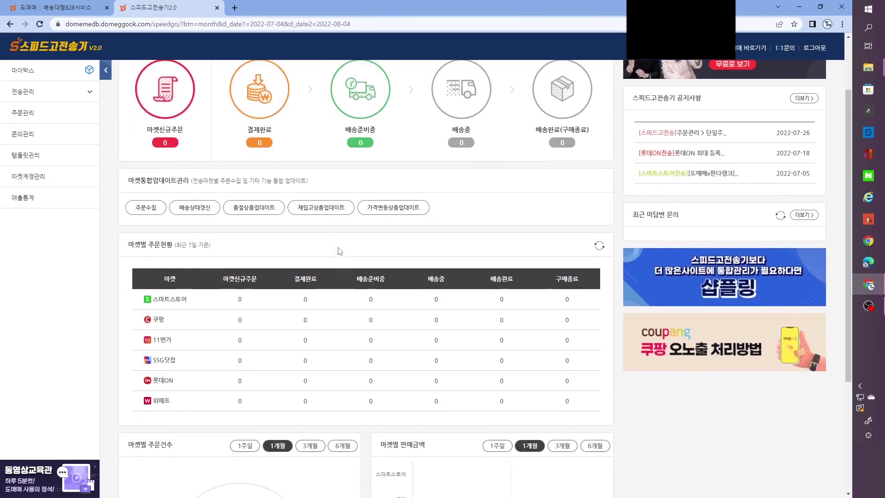
{"action": "scroll", "coordinate": [330, 250], "scroll_direction": "down", "scroll_amount": 2}
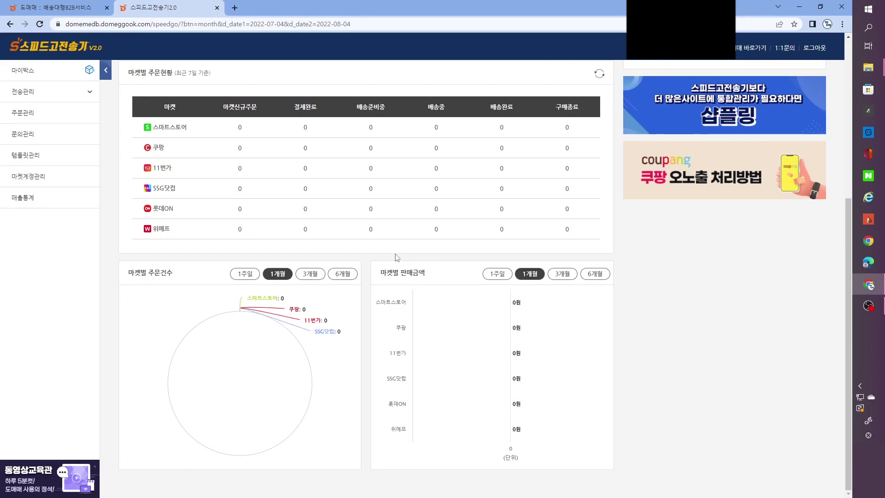
Step: Switch back to the 도매매 site and open the 국내상품DB검색 form
{"action": "left_click", "coordinate": [76, 7]}
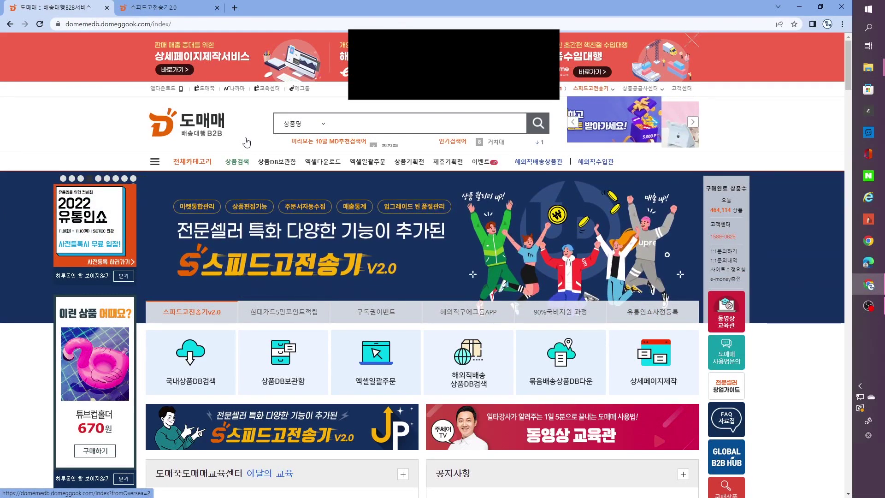
{"action": "scroll", "coordinate": [229, 282], "scroll_direction": "down", "scroll_amount": 2}
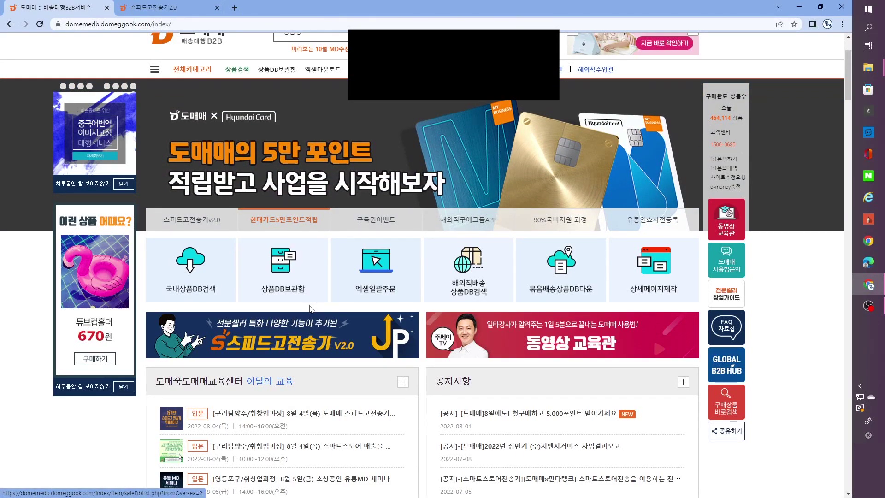
{"action": "scroll", "coordinate": [308, 306], "scroll_direction": "down", "scroll_amount": 1}
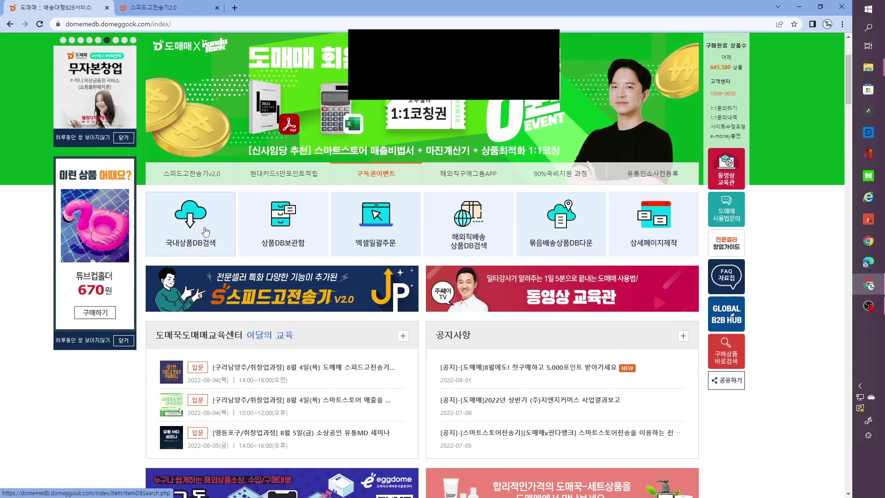
{"action": "left_click", "coordinate": [206, 232]}
{"action": "scroll", "coordinate": [332, 259], "scroll_direction": "down", "scroll_amount": 3}
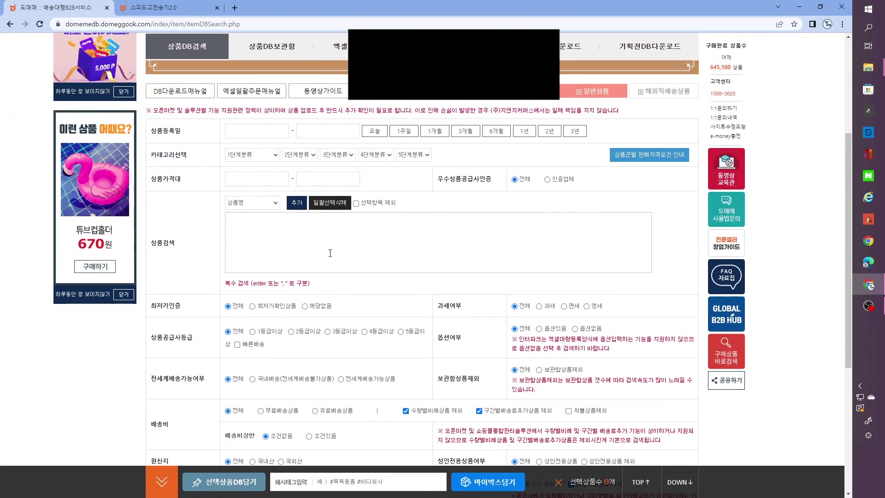
{"action": "scroll", "coordinate": [332, 217], "scroll_direction": "up", "scroll_amount": 3}
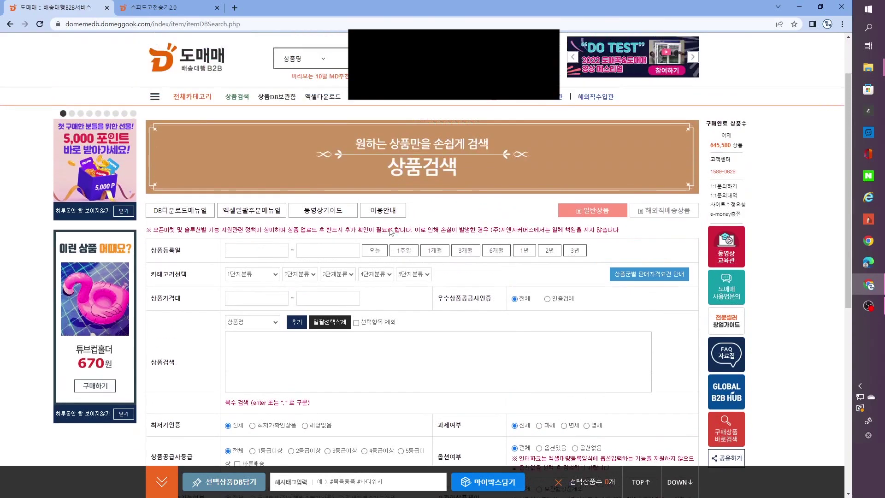
{"action": "scroll", "coordinate": [271, 189], "scroll_direction": "down", "scroll_amount": 3}
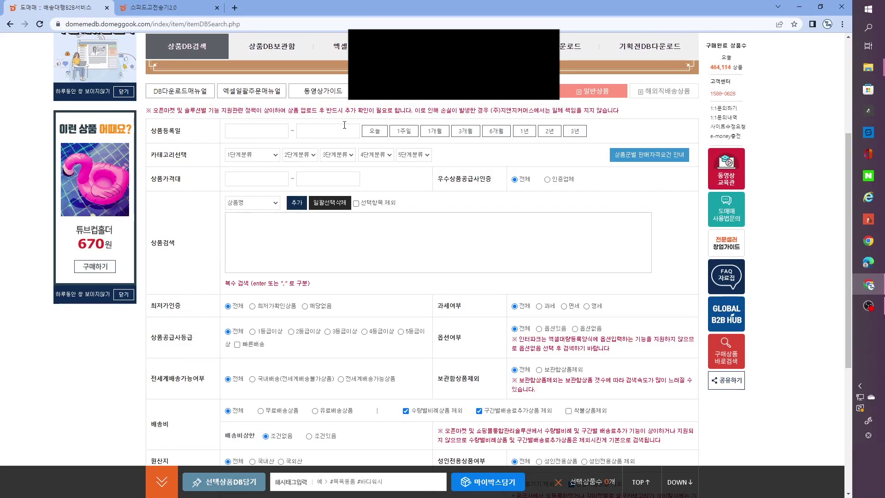
Step: Set the search category to 가구/생활/취미 > 생활/수납/욕실/청소 and the product registration period to 1주일
{"action": "left_click", "coordinate": [253, 155]}
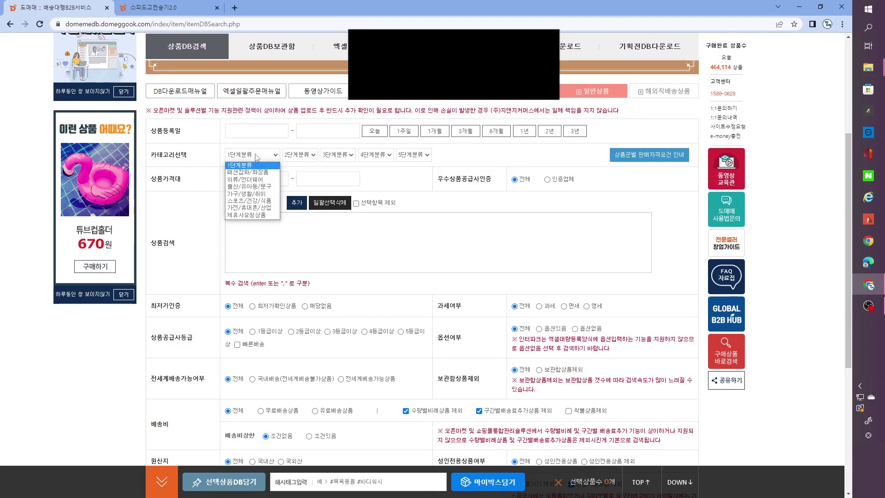
{"action": "left_click", "coordinate": [253, 194]}
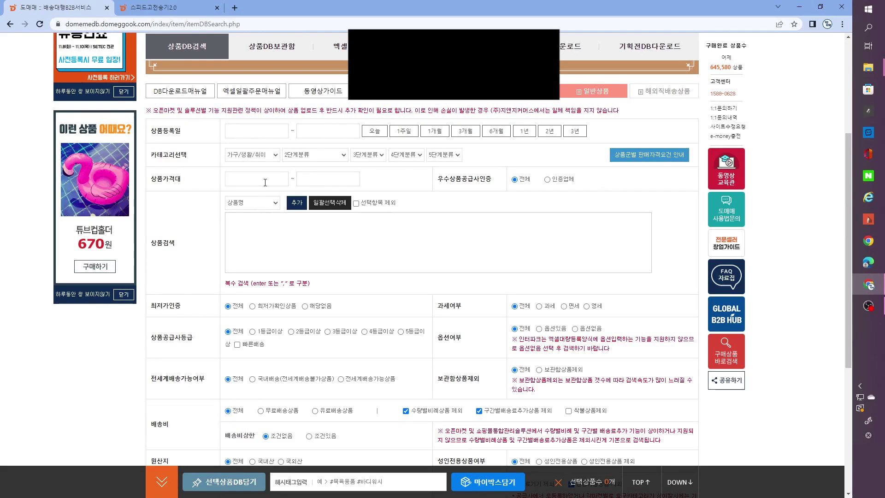
{"action": "left_click", "coordinate": [316, 155]}
{"action": "left_click", "coordinate": [321, 186]}
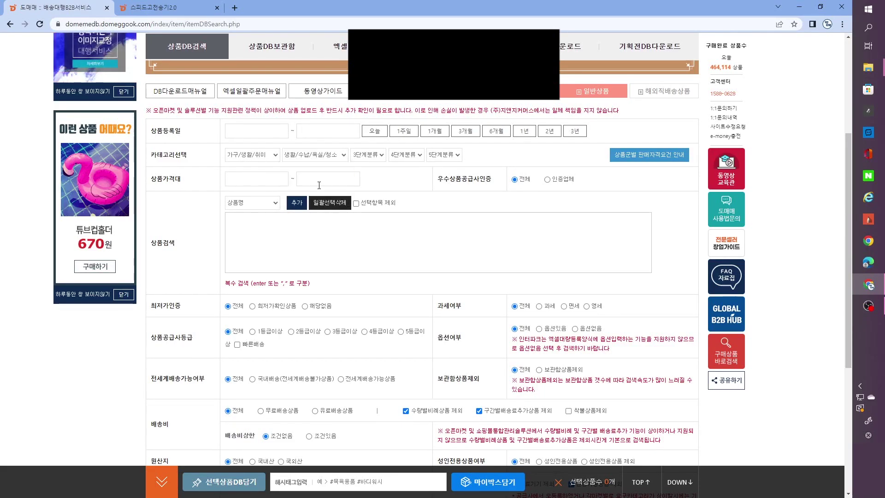
{"action": "left_click", "coordinate": [408, 130]}
Step: Set the price range to 8000–100000, restrict suppliers to 인증업체, and run the product search
{"action": "left_click", "coordinate": [272, 180]}
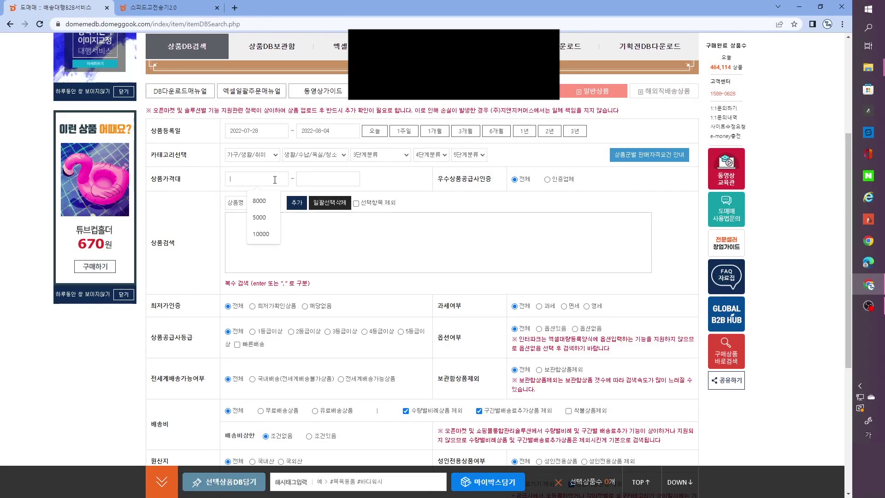
{"action": "left_click", "coordinate": [259, 201]}
{"action": "left_click", "coordinate": [323, 178]}
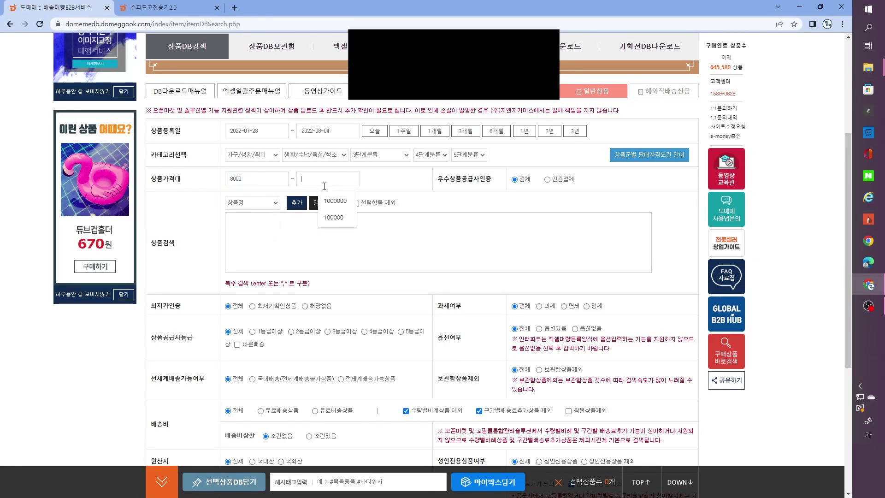
{"action": "left_click", "coordinate": [334, 218]}
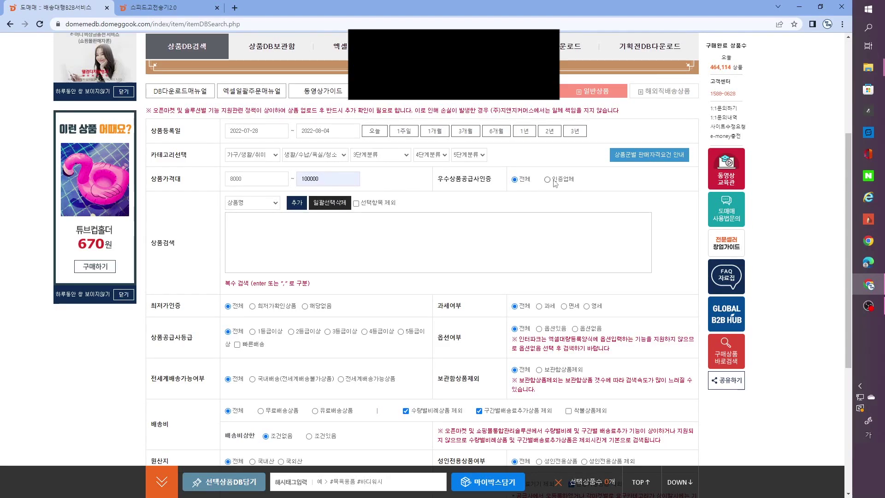
{"action": "scroll", "coordinate": [583, 229], "scroll_direction": "down", "scroll_amount": 4}
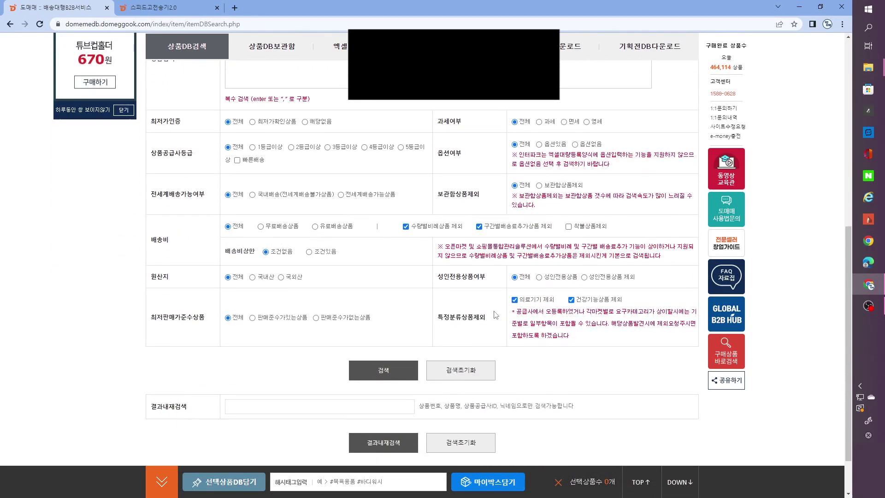
{"action": "left_click", "coordinate": [405, 371]}
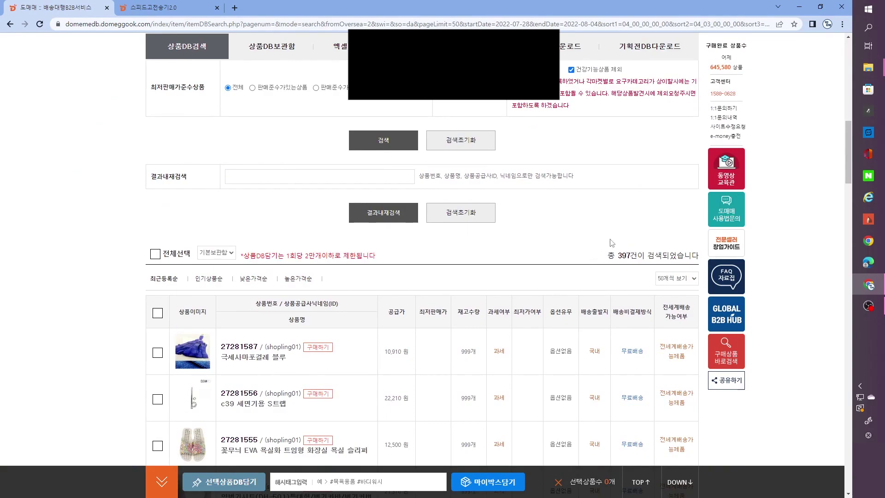
Step: Select all products in the search results and add them to 마이박스
{"action": "scroll", "coordinate": [418, 228], "scroll_direction": "down", "scroll_amount": 3}
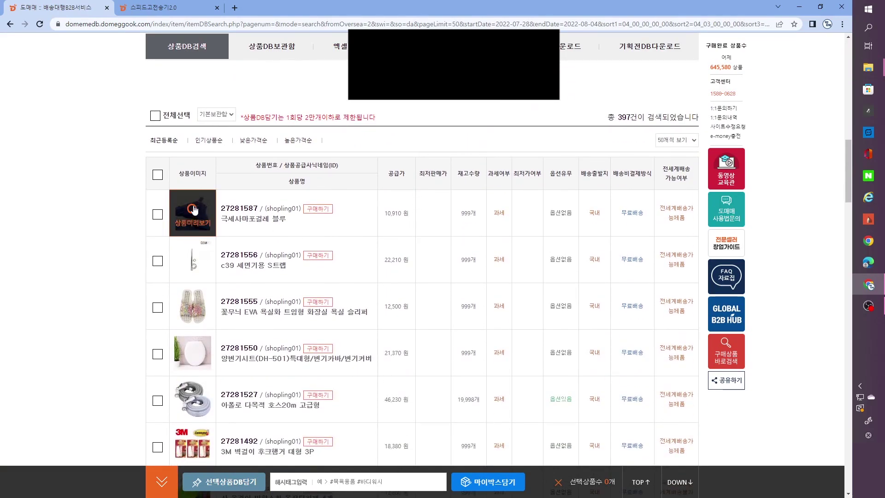
{"action": "left_click", "coordinate": [155, 115]}
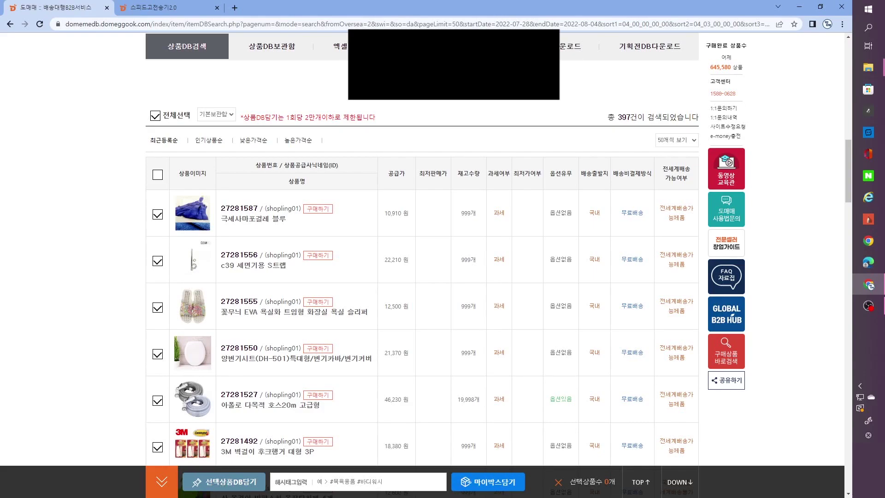
{"action": "left_click", "coordinate": [502, 484]}
{"action": "key", "text": "Return"}
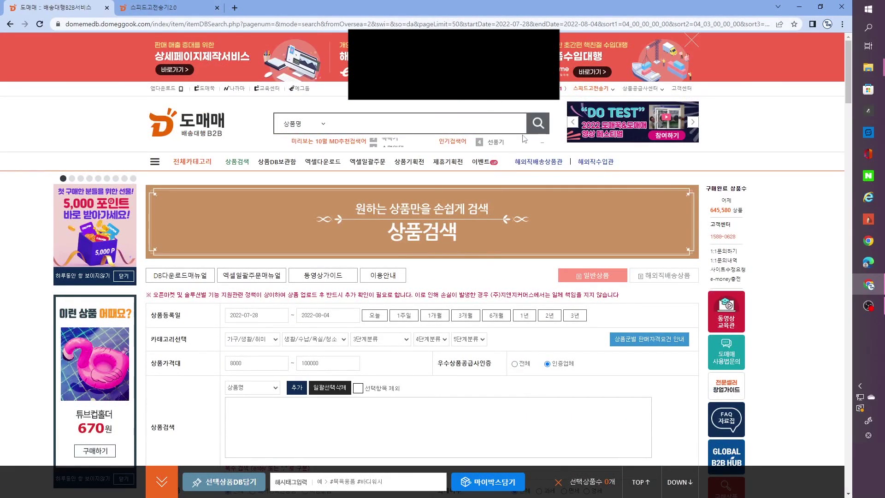
Step: Open the 스피드고전송기 home page from 도매매 and bring up the 마이박스 product list
{"action": "mouse_move", "coordinate": [592, 88]}
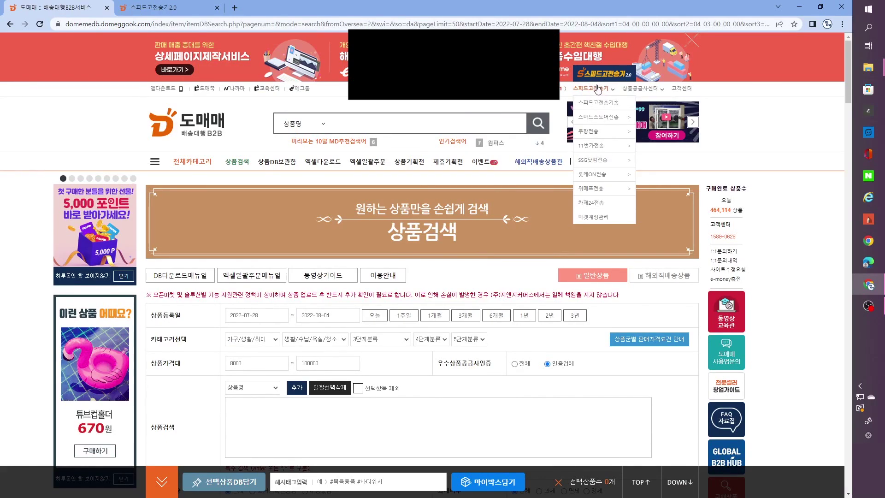
{"action": "left_click", "coordinate": [594, 101]}
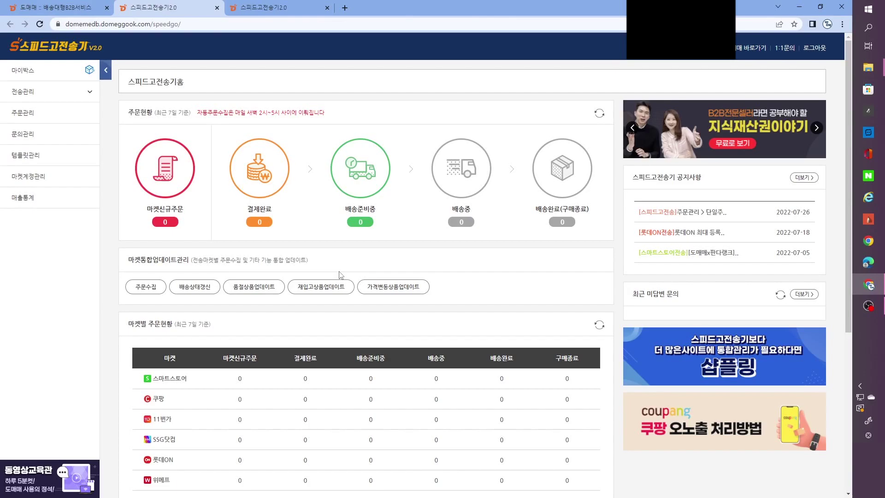
{"action": "left_click", "coordinate": [39, 74]}
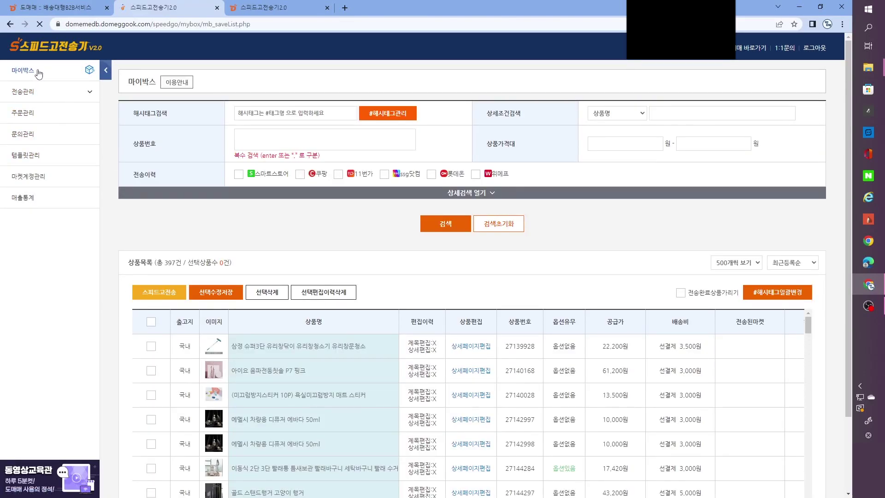
{"action": "scroll", "coordinate": [302, 281], "scroll_direction": "down", "scroll_amount": 2}
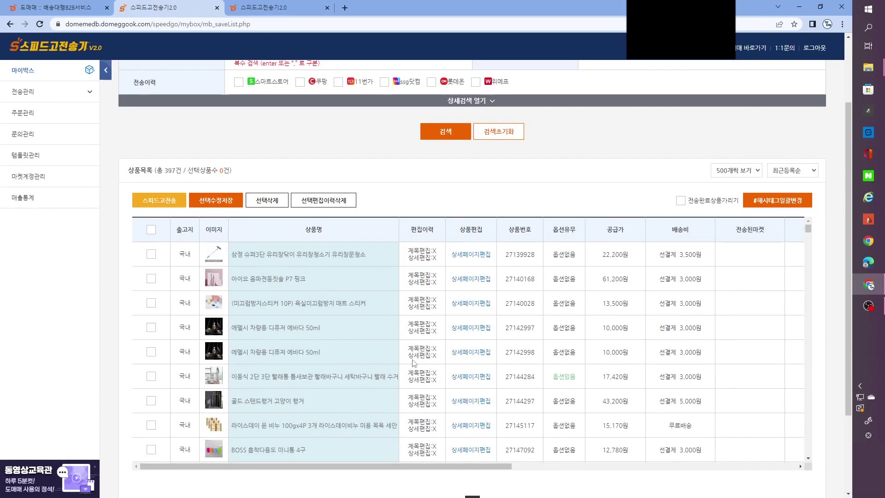
Step: Examine the first product's editable name and its representative image URL in the detail page editor, closing the editor without saving
{"action": "left_click", "coordinate": [362, 254]}
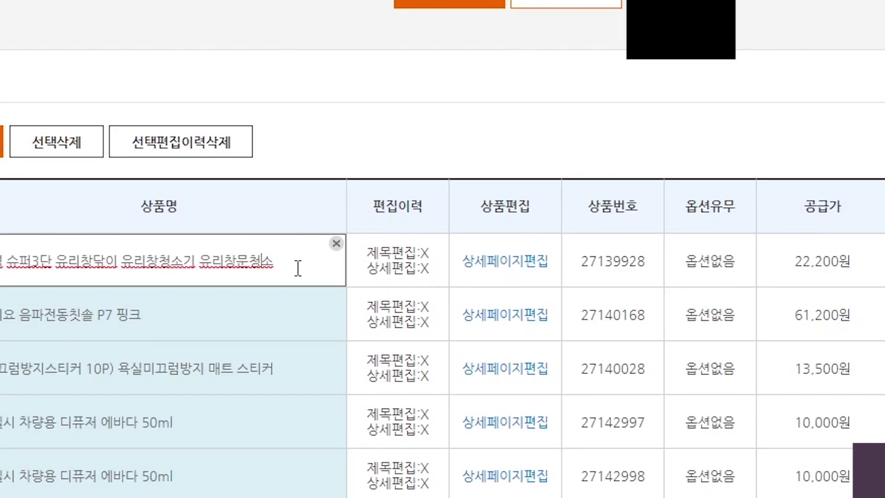
{"action": "left_click", "coordinate": [515, 264]}
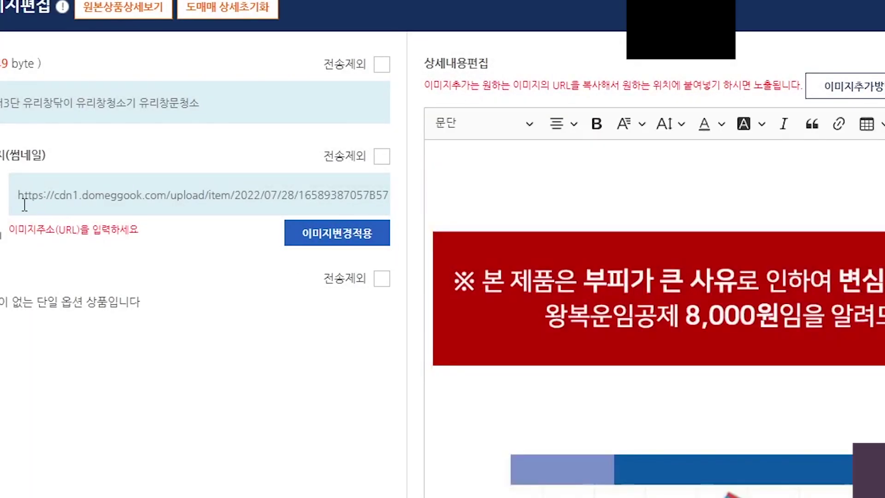
{"action": "left_click_drag", "start_coordinate": [19, 203], "coordinate": [427, 198]}
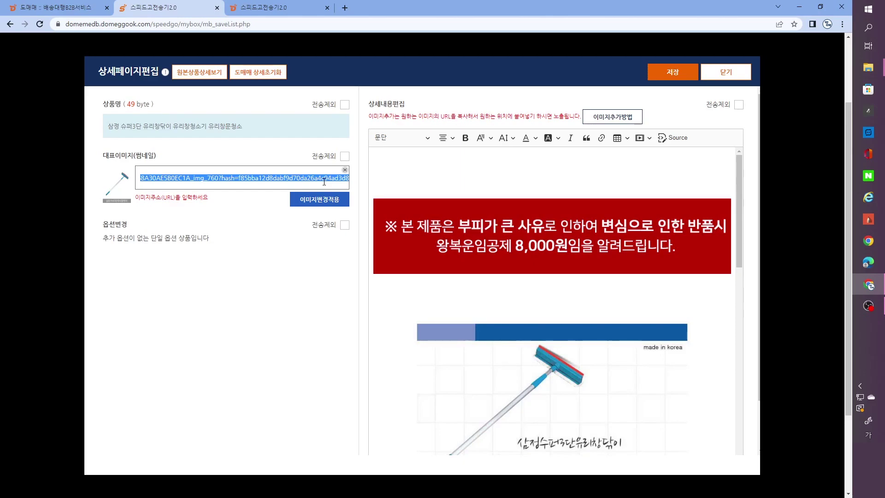
{"action": "left_click", "coordinate": [725, 74]}
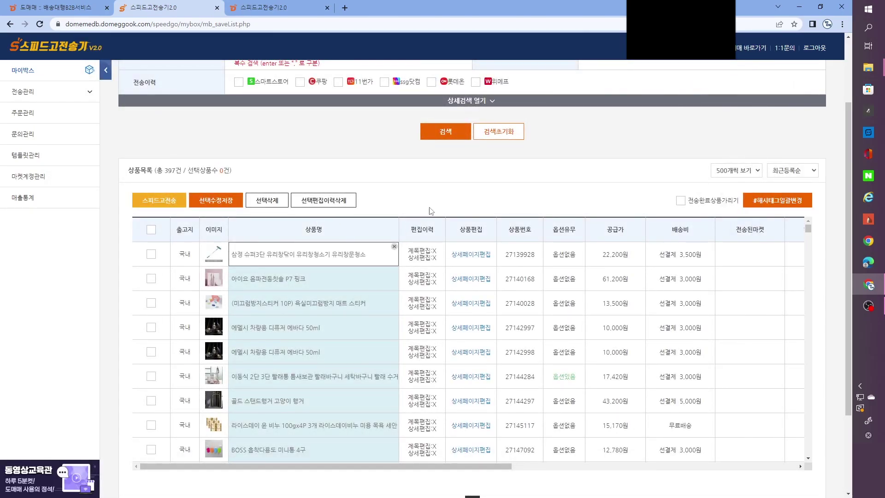
{"action": "left_click", "coordinate": [422, 255]}
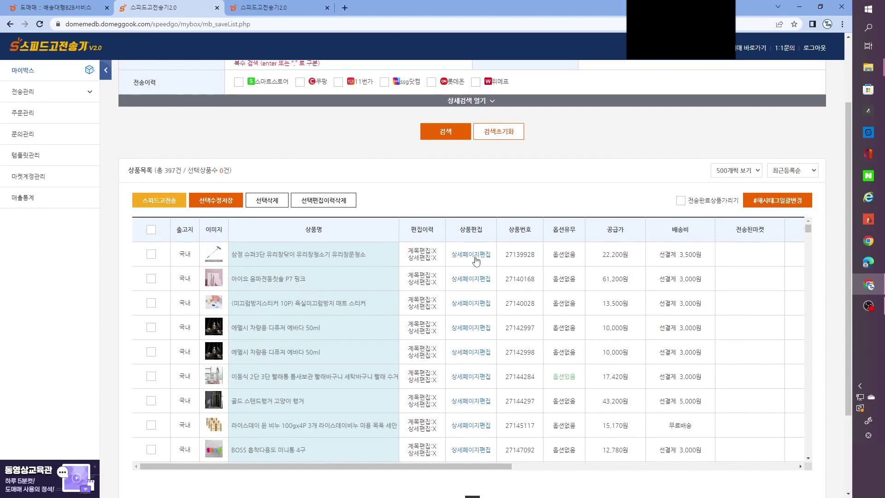
Step: Accept the image usage terms for the first product, download its 상품이미지 (4개 사이즈) archive, and close the download window
{"action": "scroll", "coordinate": [475, 259], "scroll_direction": "right", "scroll_amount": 10}
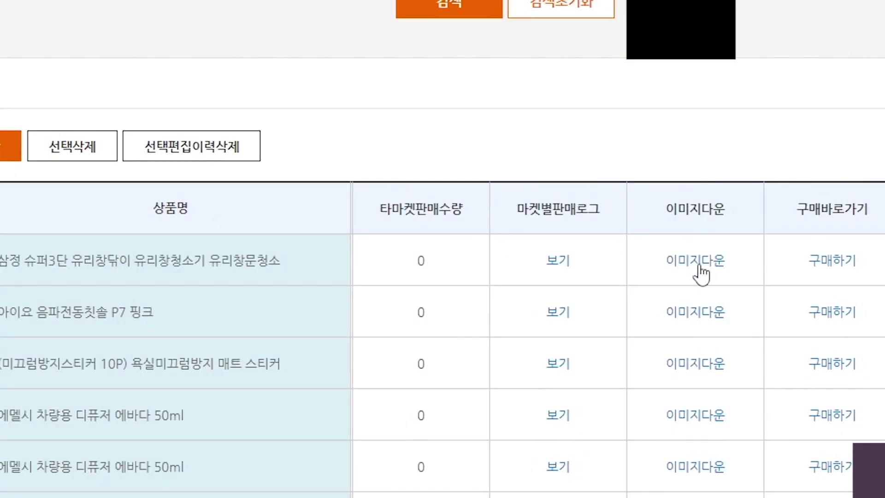
{"action": "left_click", "coordinate": [699, 268]}
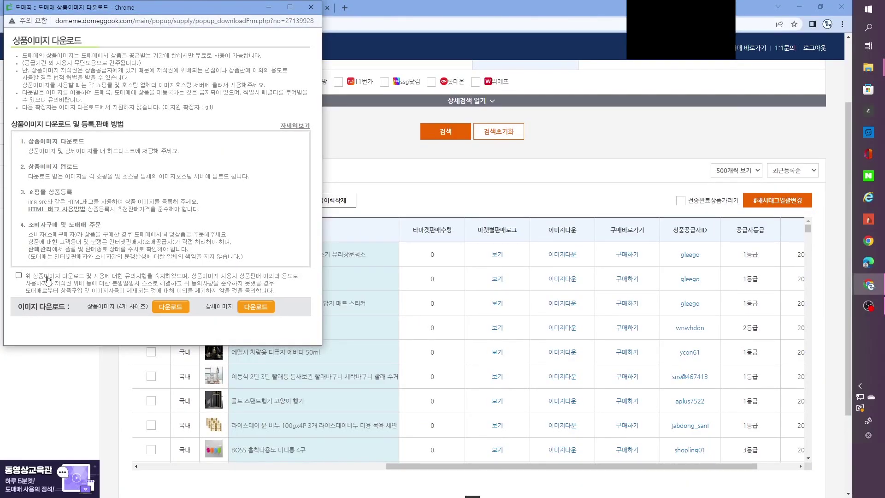
{"action": "left_click", "coordinate": [19, 275]}
{"action": "left_click", "coordinate": [288, 350]}
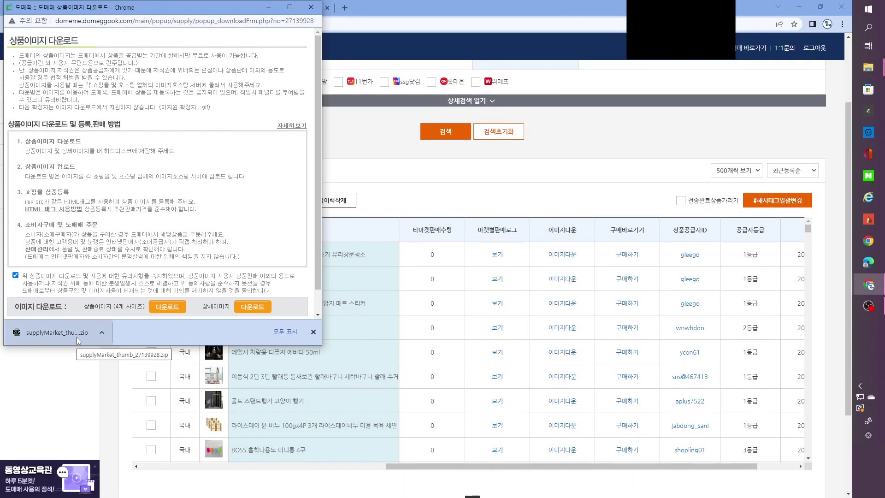
{"action": "left_click", "coordinate": [312, 7]}
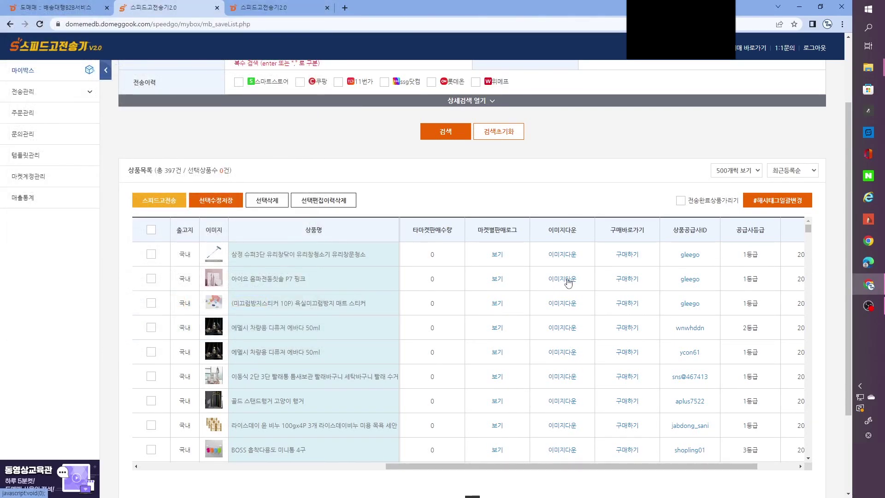
Step: Download the 상품이미지 (4개 사이즈) archive for the second product, 아이요 음파전동칫솔 P7 핑크, and close the download window
{"action": "left_click", "coordinate": [567, 280]}
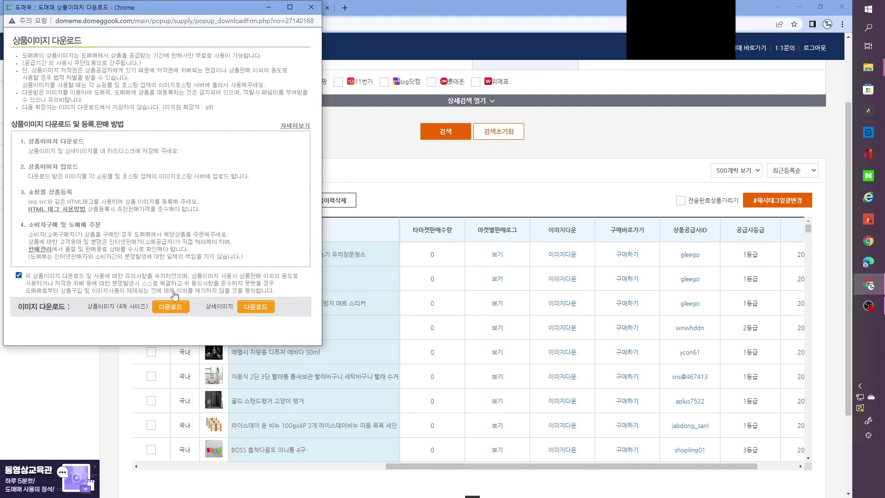
{"action": "left_click", "coordinate": [170, 306]}
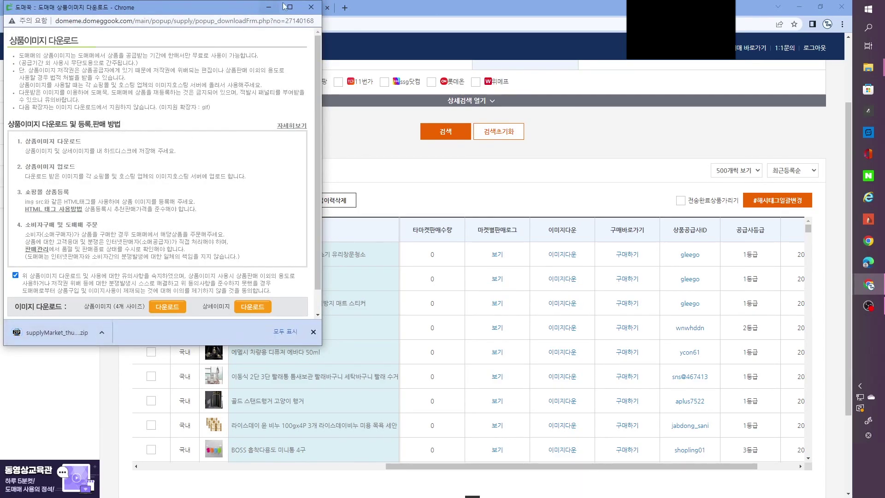
{"action": "left_click", "coordinate": [311, 7]}
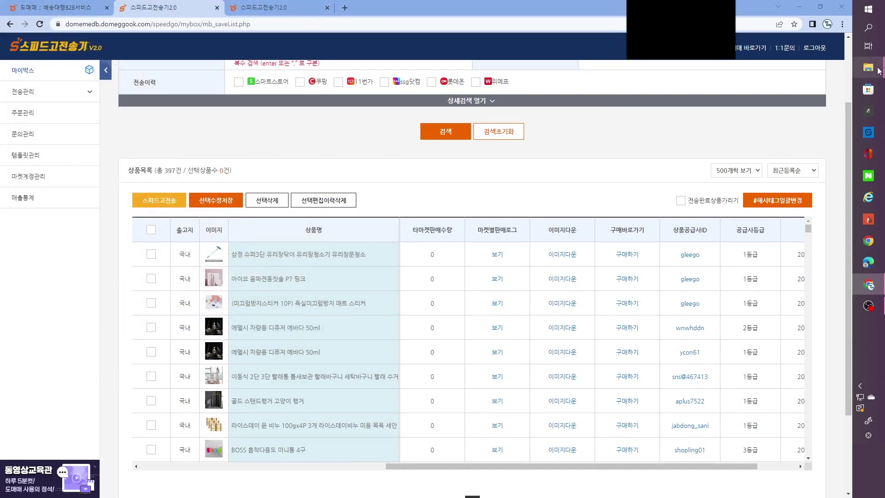
Step: Extract the archives supplyMarket_thumb_27140168 and supplyMarket_thumb_27139928 in the Downloads folder, each into its own folder
{"action": "left_click", "coordinate": [878, 71]}
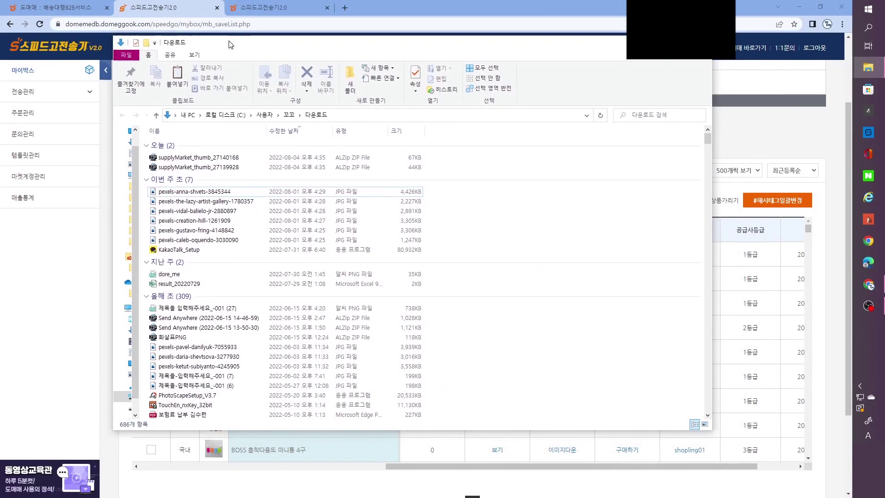
{"action": "left_click", "coordinate": [198, 166]}
{"action": "left_click", "coordinate": [199, 157], "text": "shift"}
{"action": "right_click", "coordinate": [193, 158]}
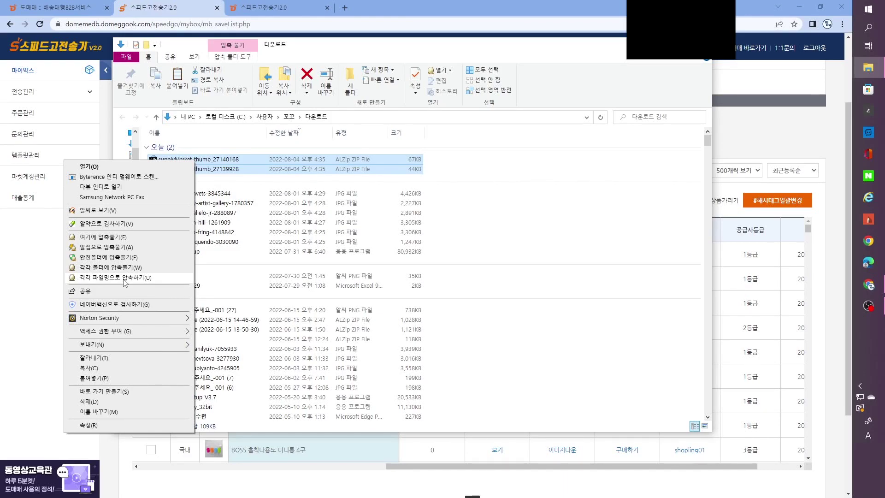
{"action": "left_click", "coordinate": [123, 277]}
{"action": "right_click", "coordinate": [165, 179]}
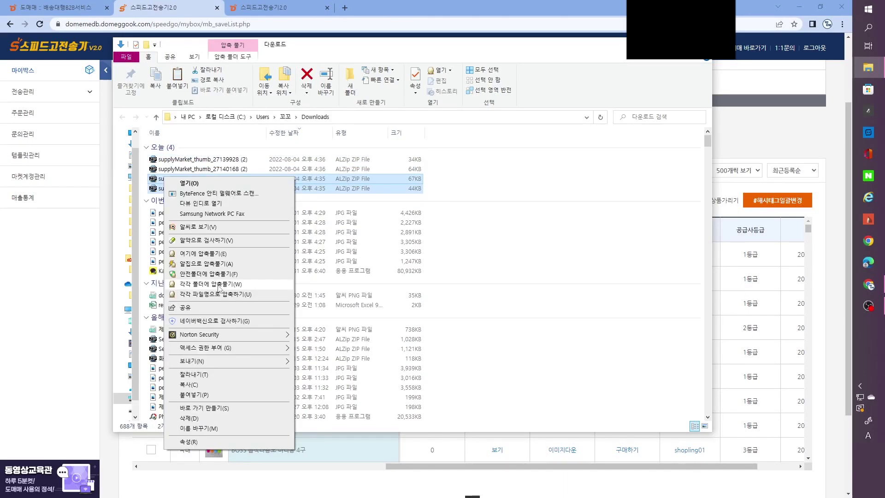
{"action": "left_click", "coordinate": [219, 284]}
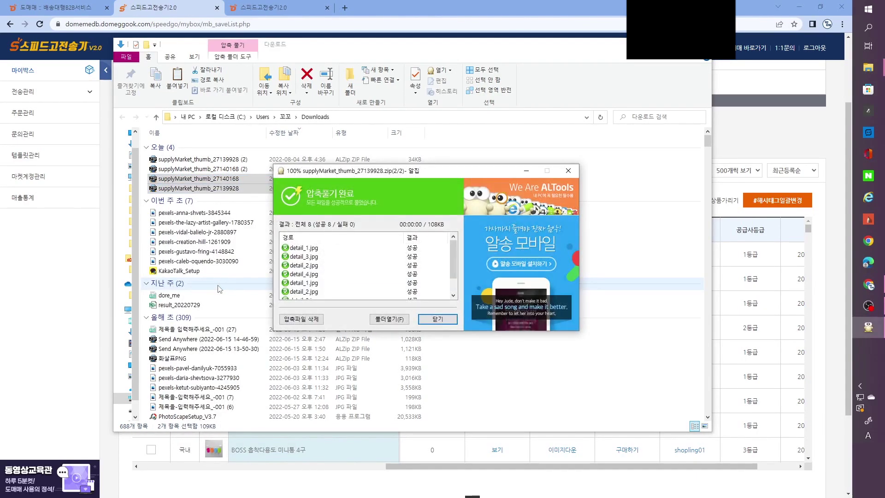
{"action": "left_click", "coordinate": [405, 323]}
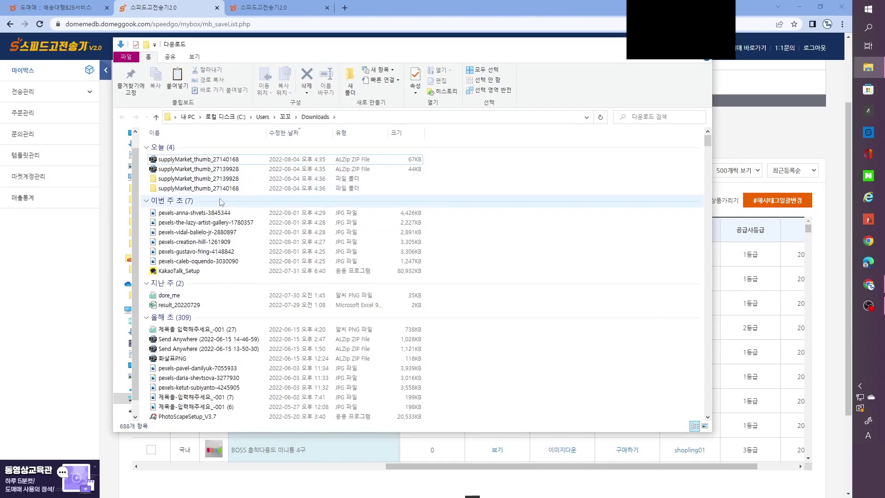
Step: Examine the images in the extracted folders supplyMarket_thumb_27139928 and supplyMarket_thumb_27140168, and return to the Downloads folder
{"action": "mouse_move", "coordinate": [226, 180]}
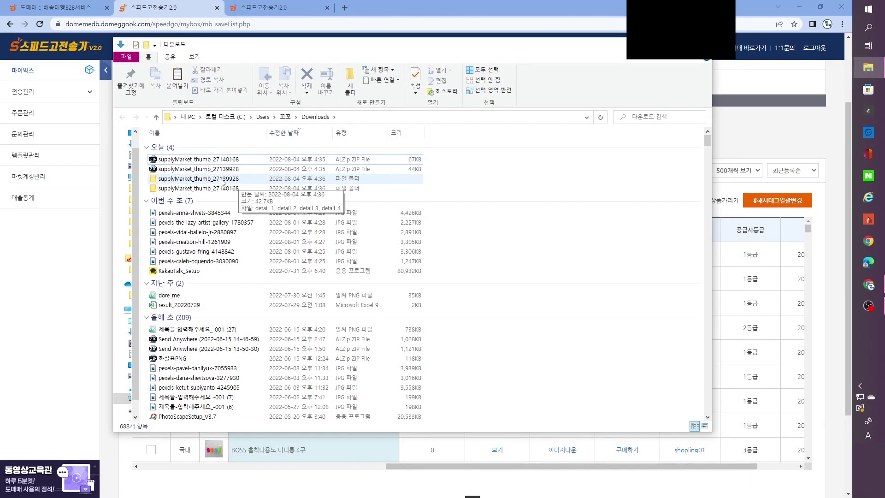
{"action": "double_click", "coordinate": [223, 182]}
{"action": "left_click", "coordinate": [171, 180]}
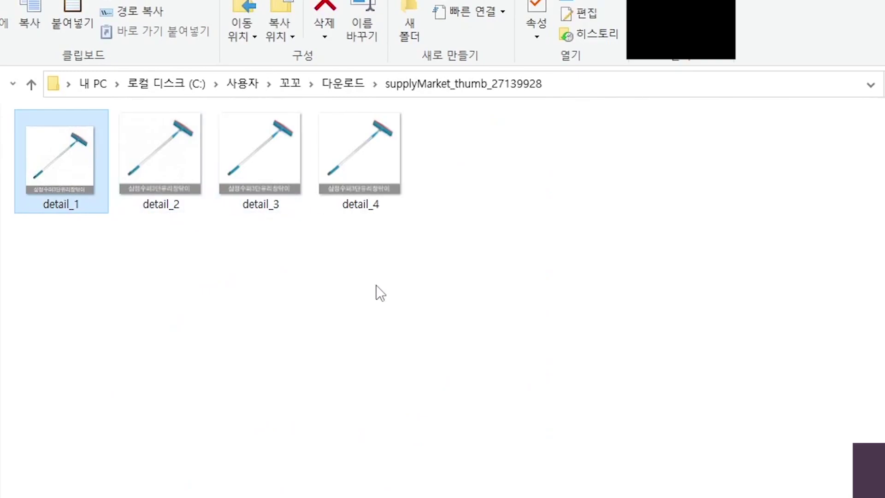
{"action": "left_click", "coordinate": [376, 285]}
{"action": "left_click", "coordinate": [39, 208]}
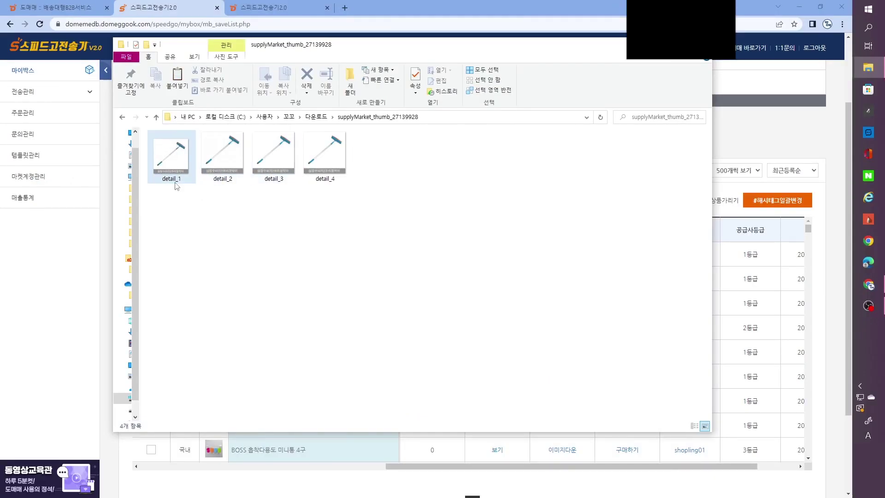
{"action": "left_click", "coordinate": [156, 116]}
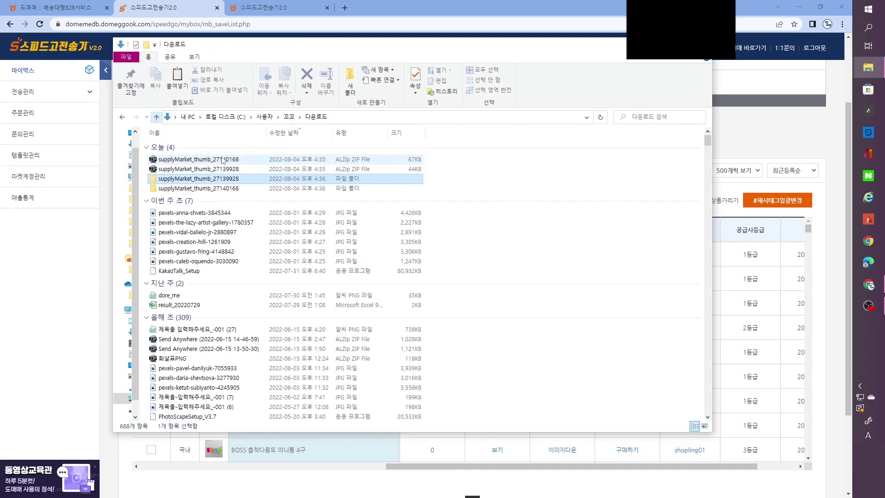
{"action": "double_click", "coordinate": [210, 189]}
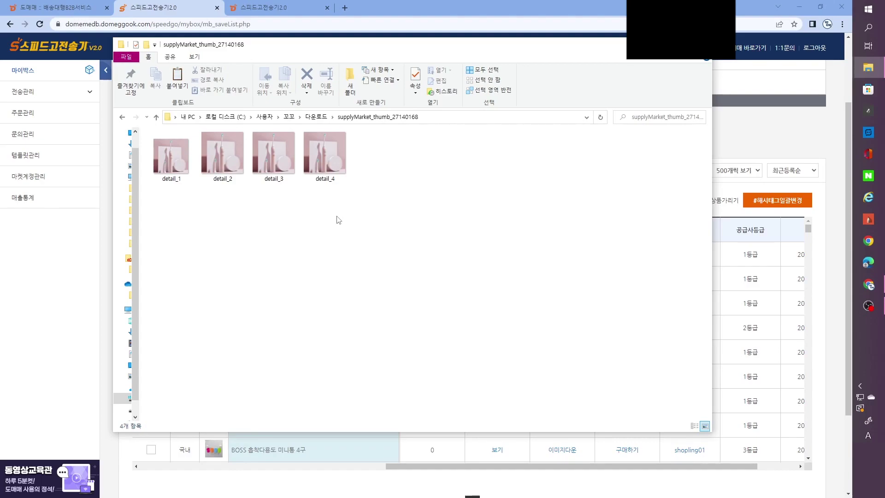
{"action": "left_click", "coordinate": [156, 118]}
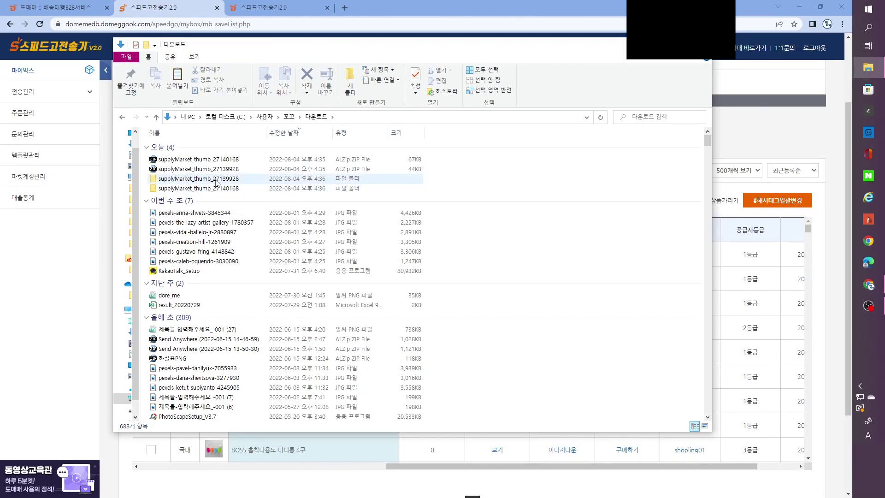
{"action": "double_click", "coordinate": [216, 182]}
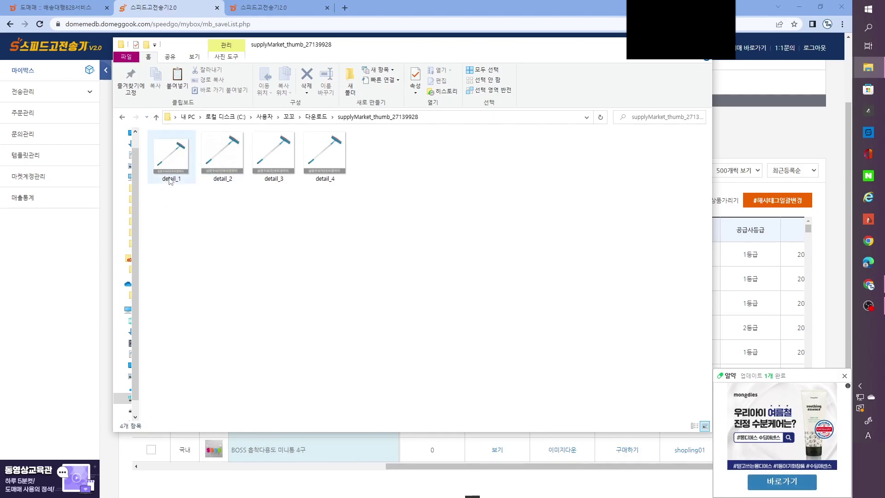
{"action": "left_click", "coordinate": [156, 117]}
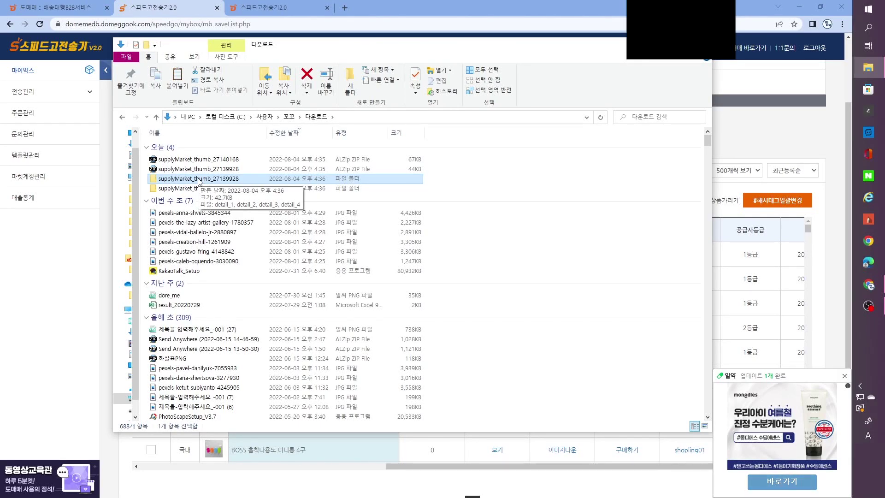
{"action": "left_click", "coordinate": [505, 186]}
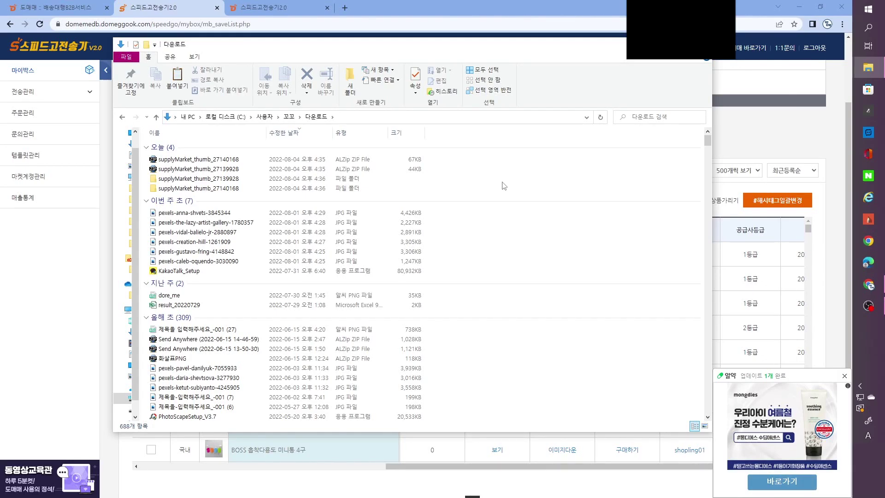
Step: Put the file window away, switch to PowerPoint, and delete the placeholders from the blank slide
{"action": "left_click", "coordinate": [808, 77]}
{"action": "key", "text": "super"}
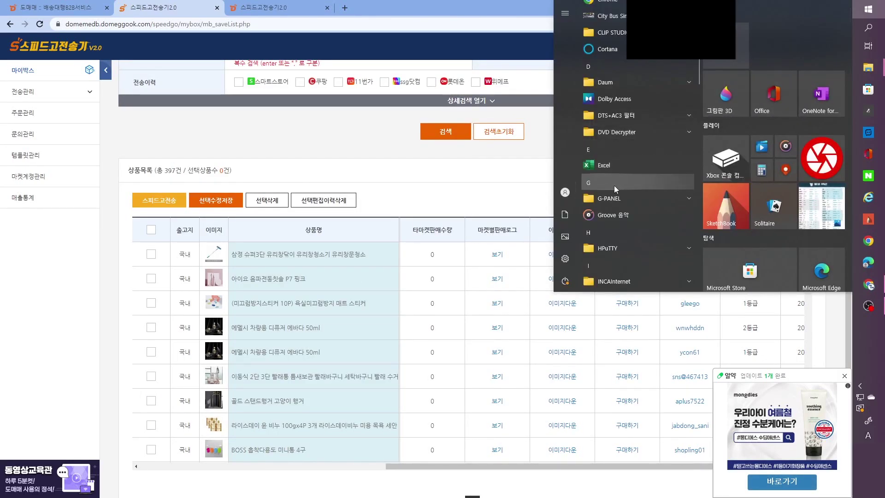
{"action": "left_click", "coordinate": [775, 94]}
{"action": "left_click_drag", "start_coordinate": [204, 134], "coordinate": [784, 436]}
{"action": "key", "text": "Delete"}
Step: Draw a blue rectangle beneath the 유료 솔루션 프로그램 heading and label it 엑셀다운
{"action": "left_click_drag", "start_coordinate": [195, 105], "coordinate": [329, 154]}
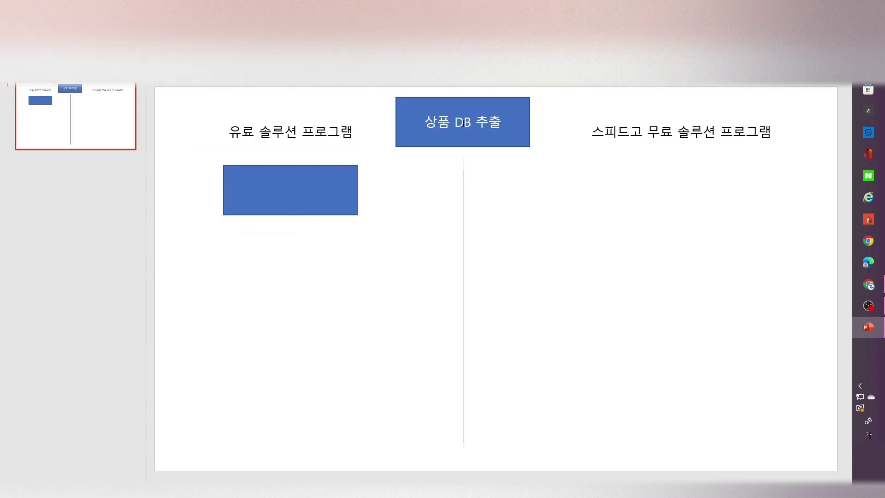
{"action": "left_click", "coordinate": [266, 183]}
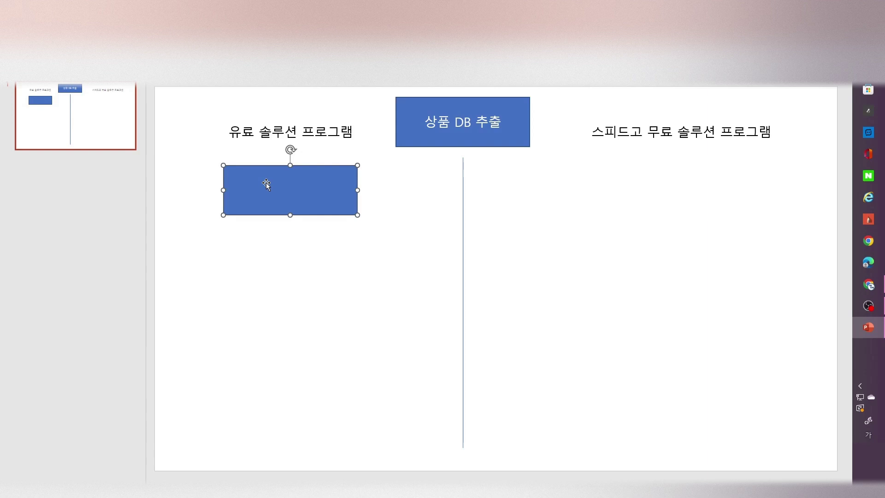
{"action": "type", "text": "엑셀다운"}
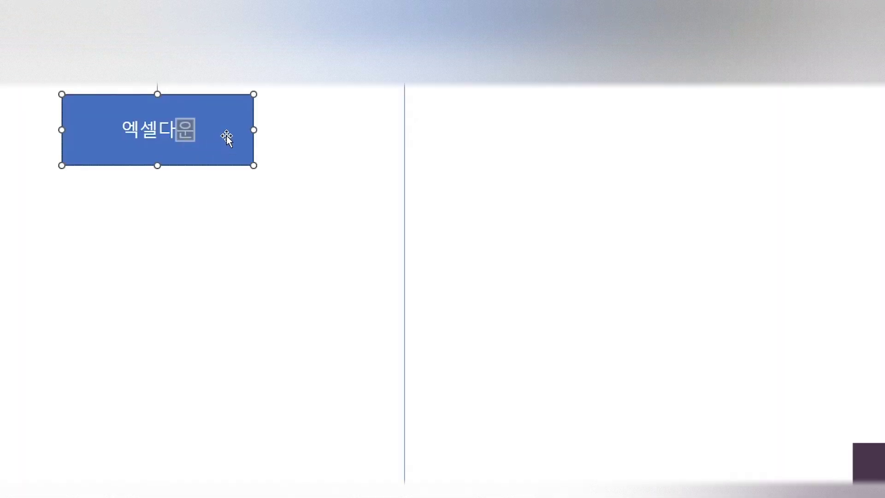
Step: Duplicate the 엑셀다운 box downward into three more boxes, relabelling the copies 엑셀 상품명 가공 and 엑셀 목록이미지 다운
{"action": "left_click", "coordinate": [292, 172]}
{"action": "left_click", "coordinate": [238, 115]}
{"action": "left_click_drag", "start_coordinate": [223, 124], "coordinate": [170, 381]}
{"action": "key", "text": "Delete"}
{"action": "key", "text": "BackSpace"}
{"action": "type", "text": "상품명 가공"}
{"action": "type", "text": "목록이미지 다운"}
{"action": "triple_click", "coordinate": [170, 381]}
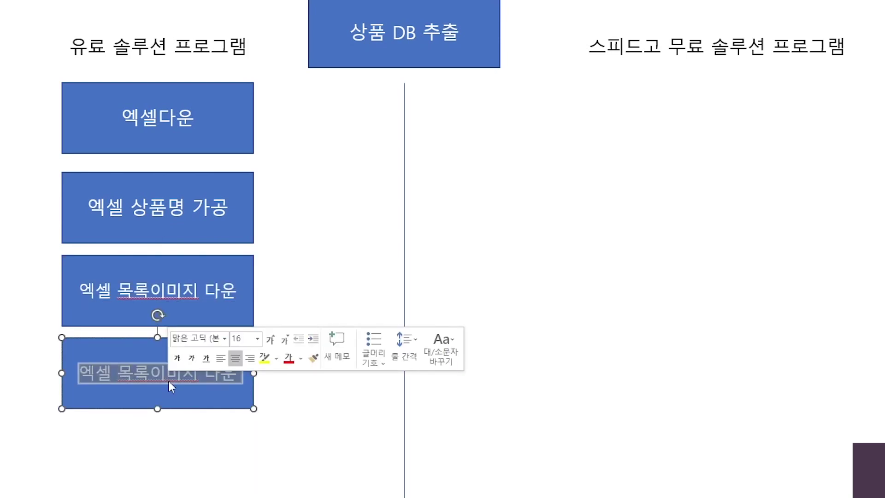